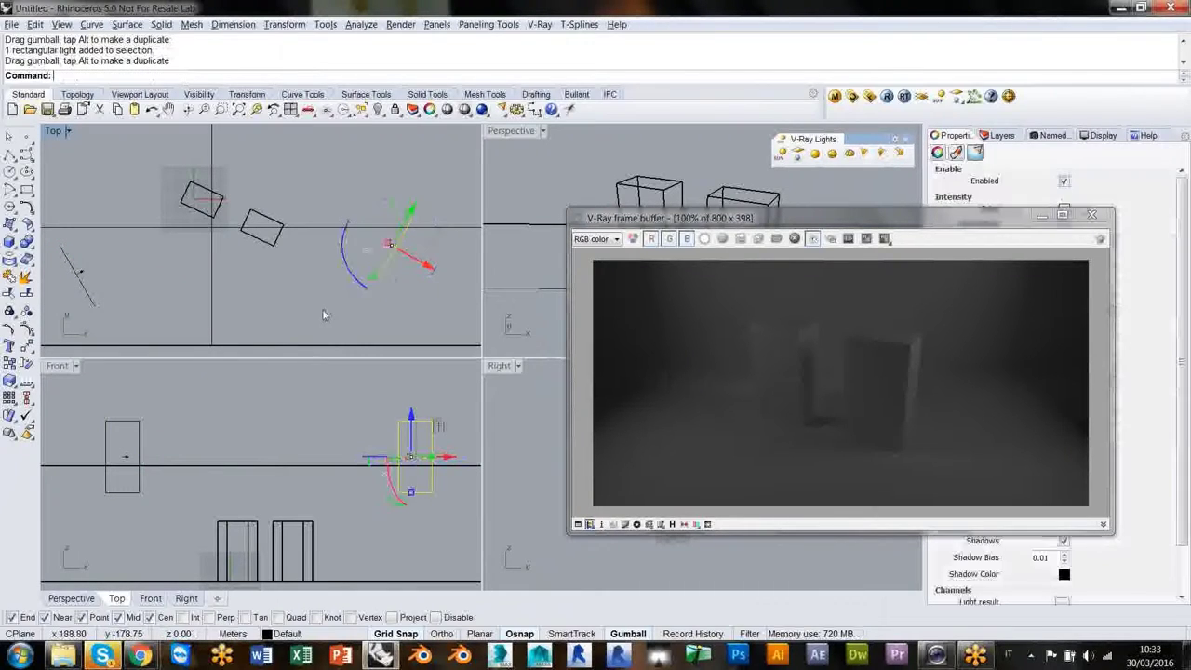
Step: Position the second rectangular light opposite the first one in the Top view, and render the Perspective view
drag(429, 238, 391, 279)
click(308, 263)
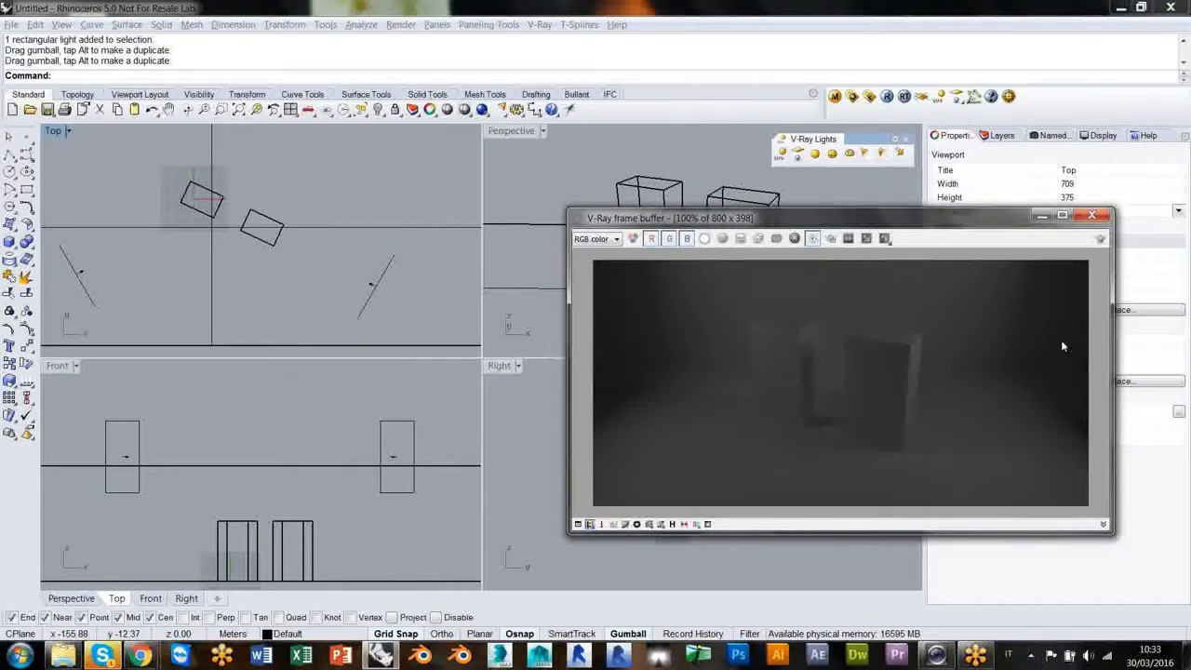
click(1100, 239)
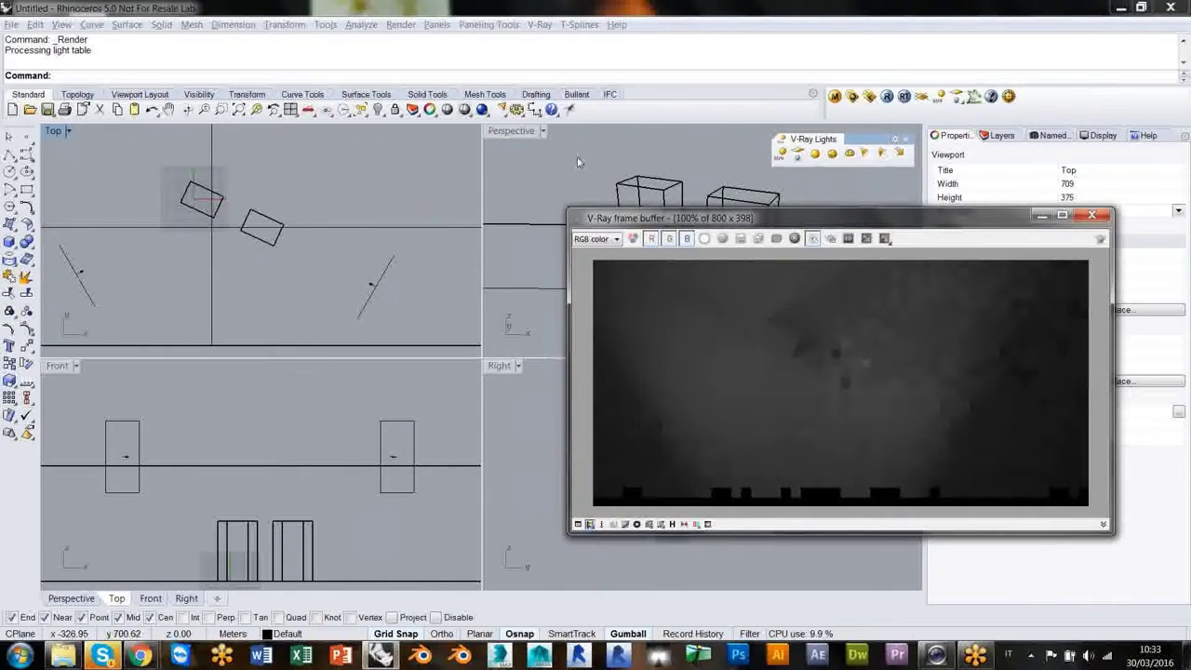
click(1100, 238)
click(1099, 238)
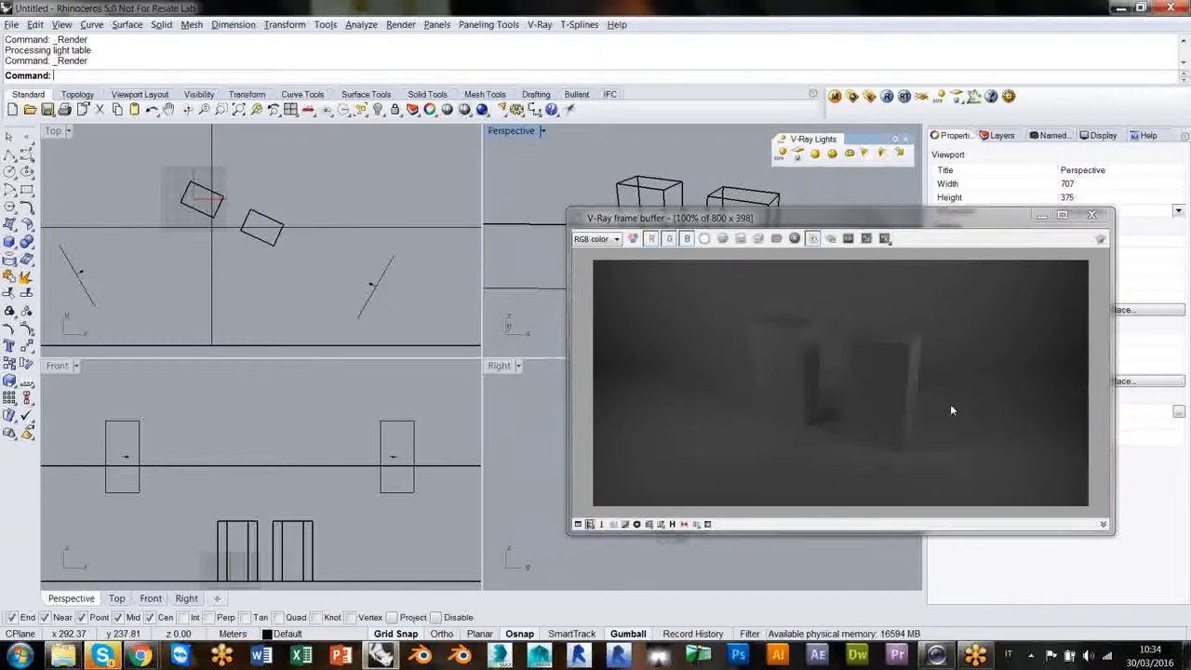
Step: Set the V-Ray physical camera's shutter speed to 100 and render the scene again
drag(875, 218, 368, 47)
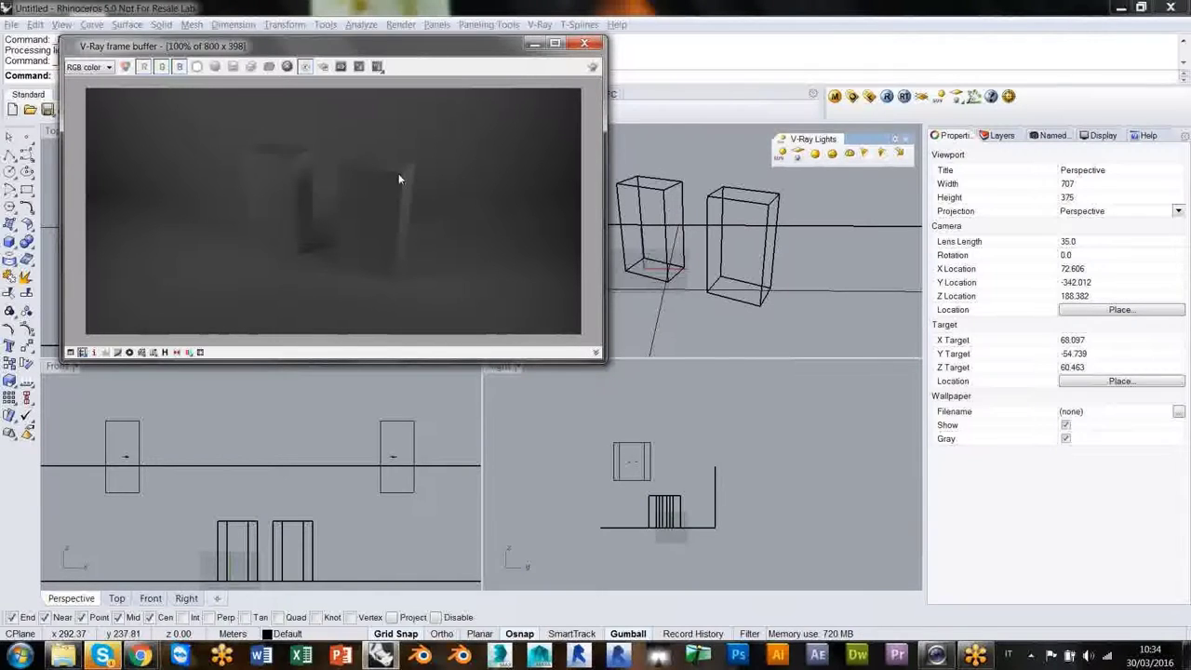
click(851, 97)
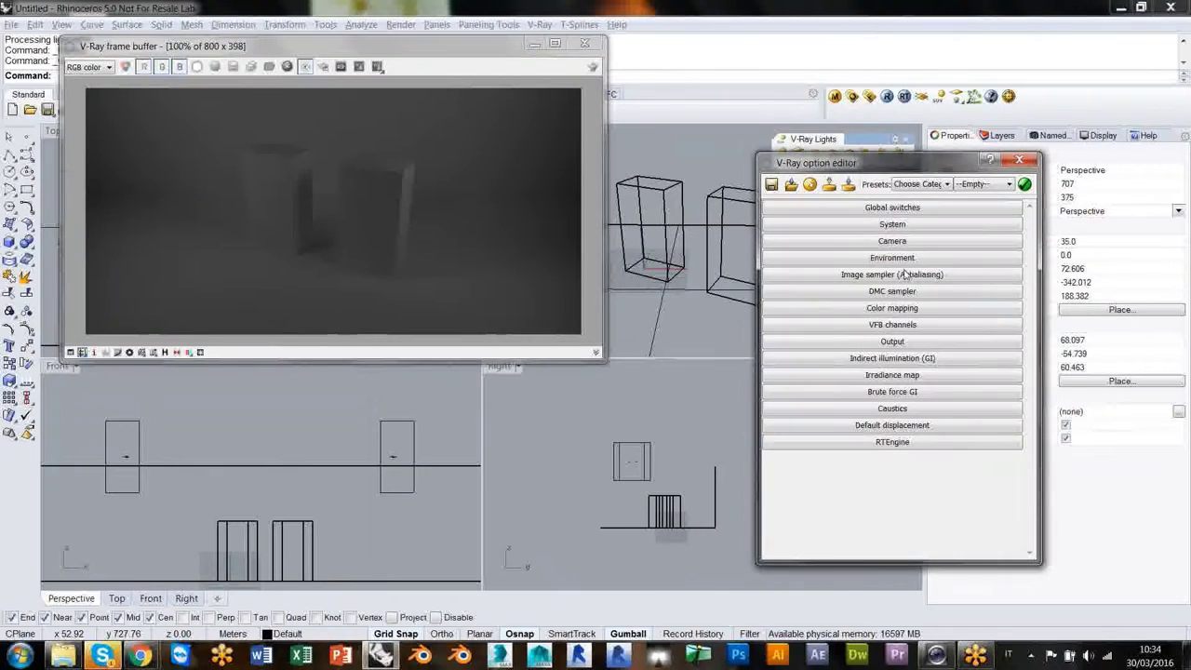
click(892, 242)
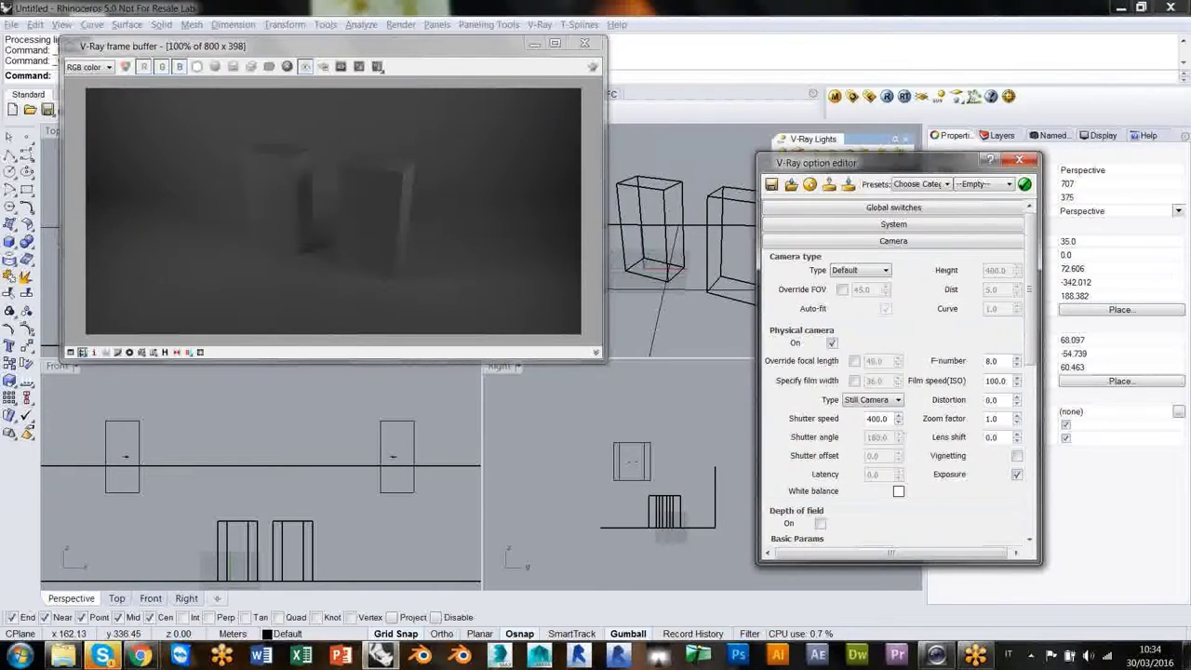
double_click(876, 417)
text(10.0)
key(Return)
double_click(875, 419)
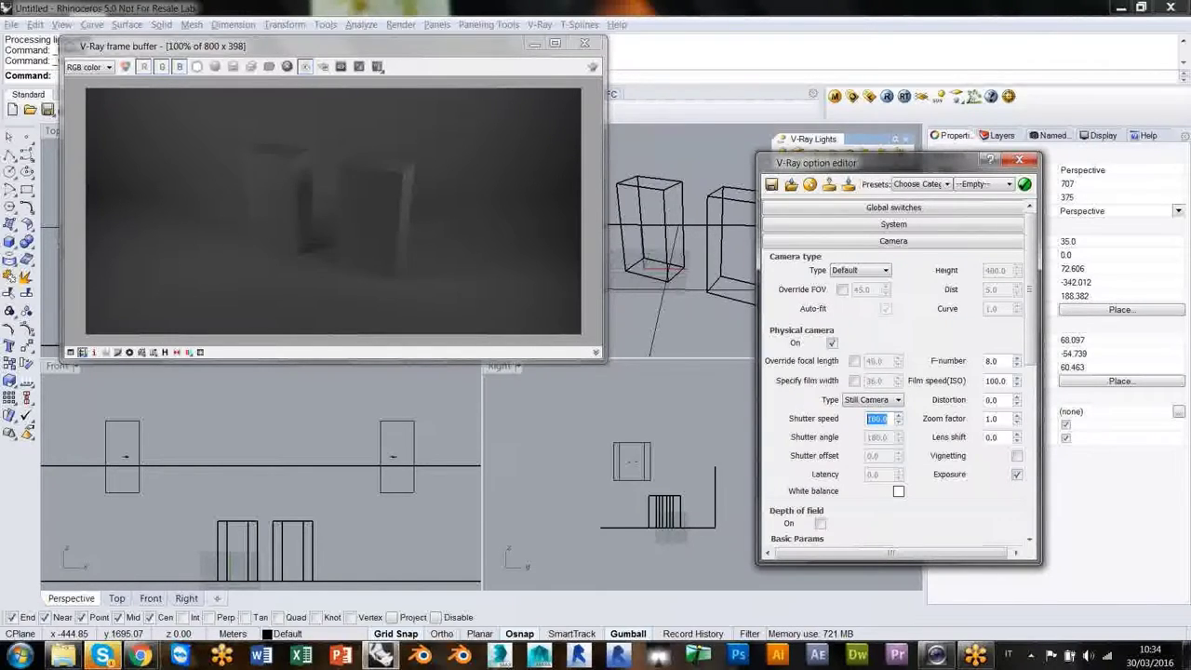
click(350, 269)
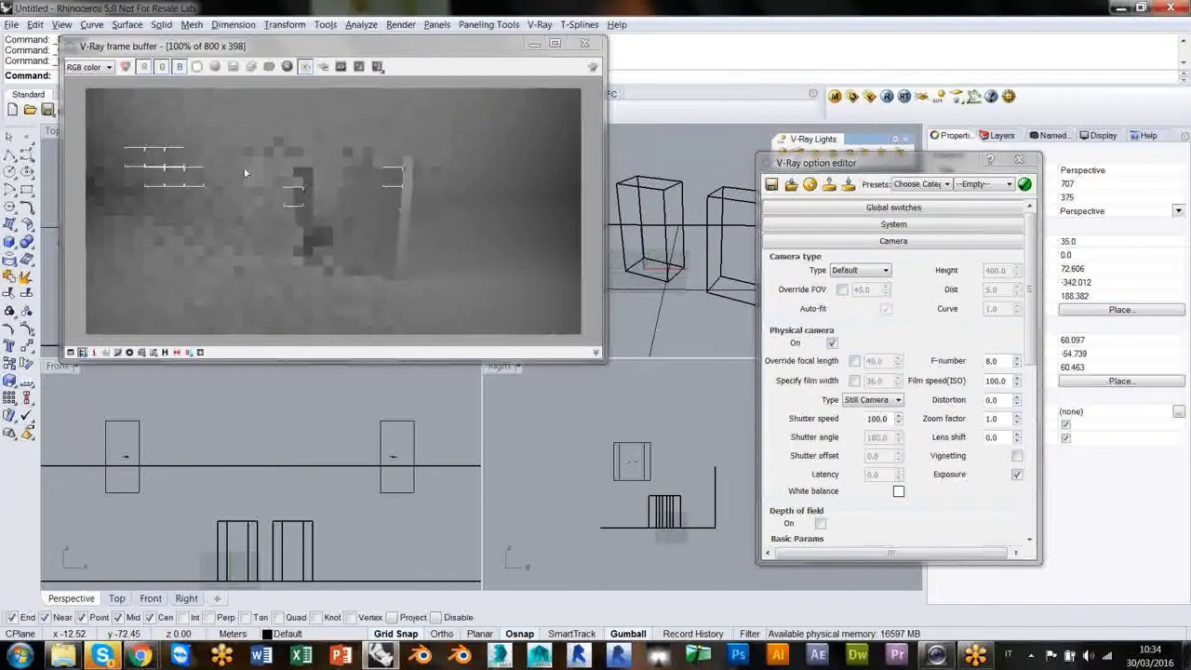
Step: Set the physical camera's film speed (ISO) to 200 and render the scene with the new exposure
click(983, 382)
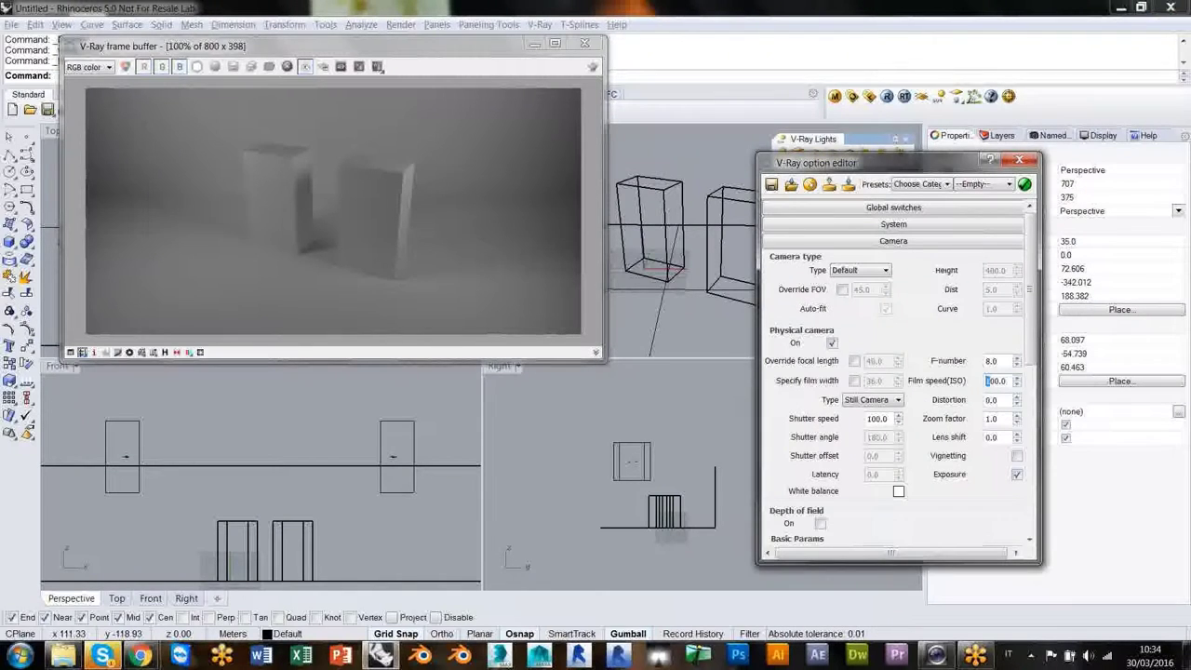
key(Delete)
text(2)
key(Return)
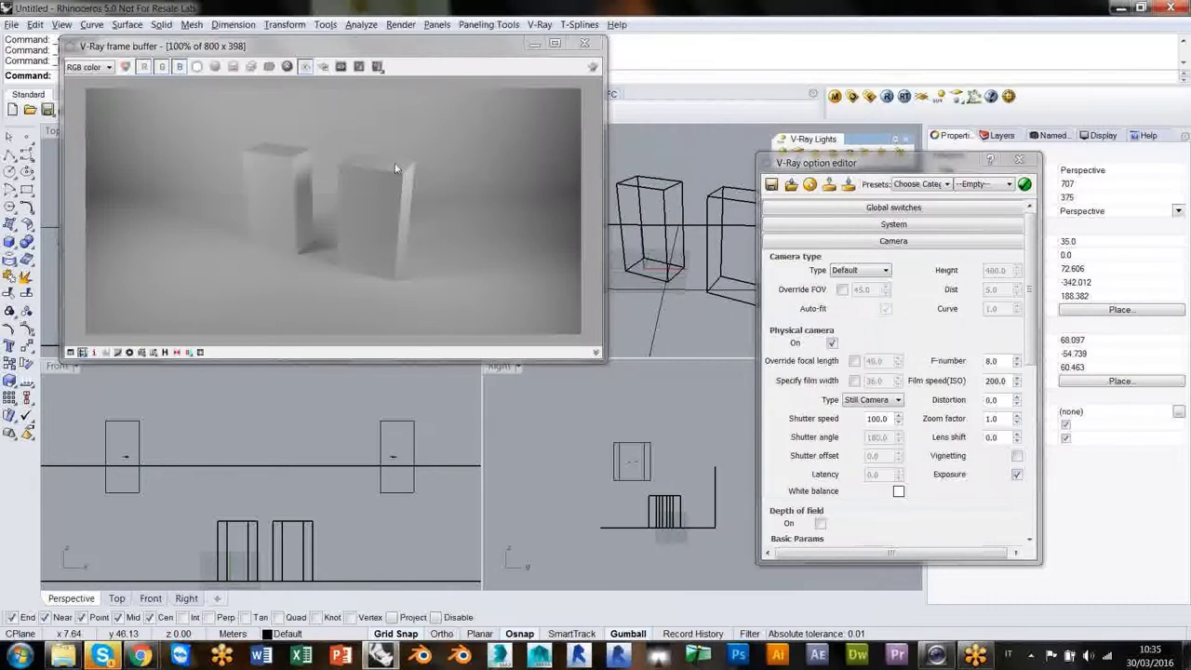
click(370, 210)
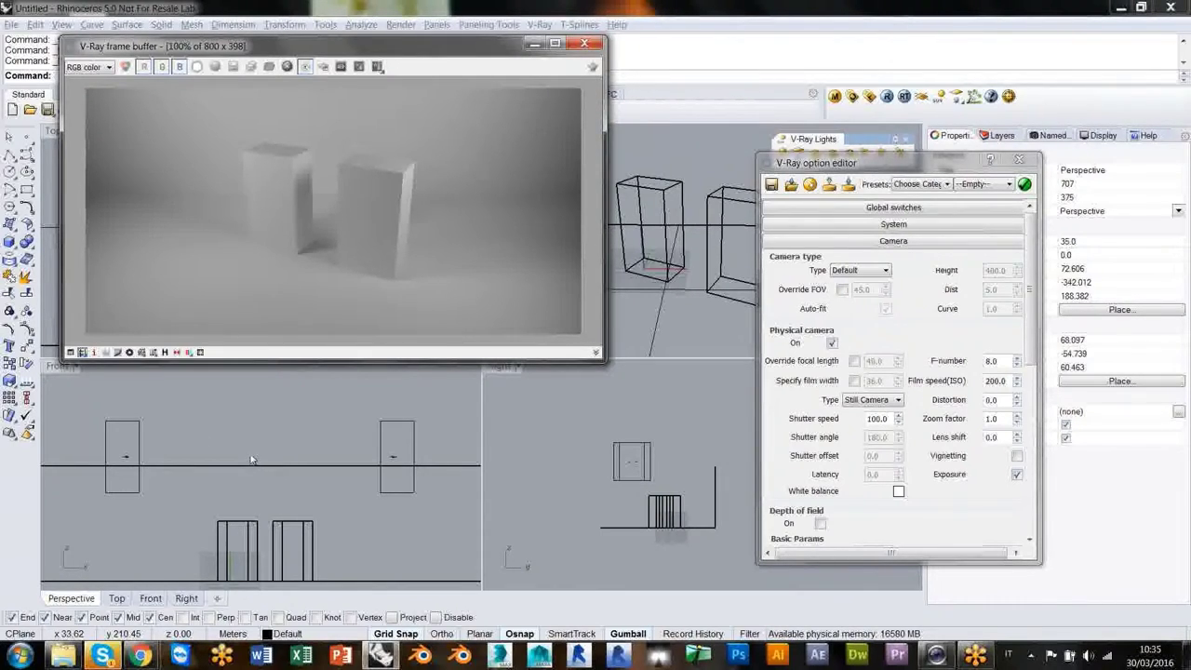
Step: Give the left rectangular light in the Front view a pale yellow color, RGB 255, 249, 211
click(125, 427)
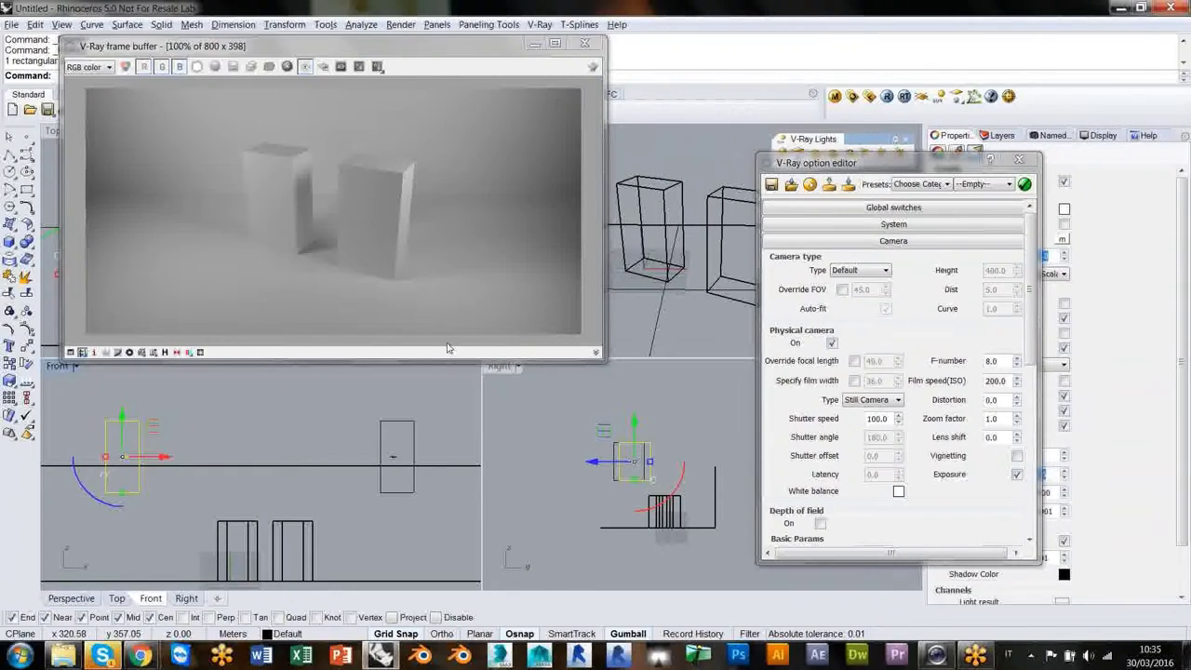
drag(897, 166, 763, 183)
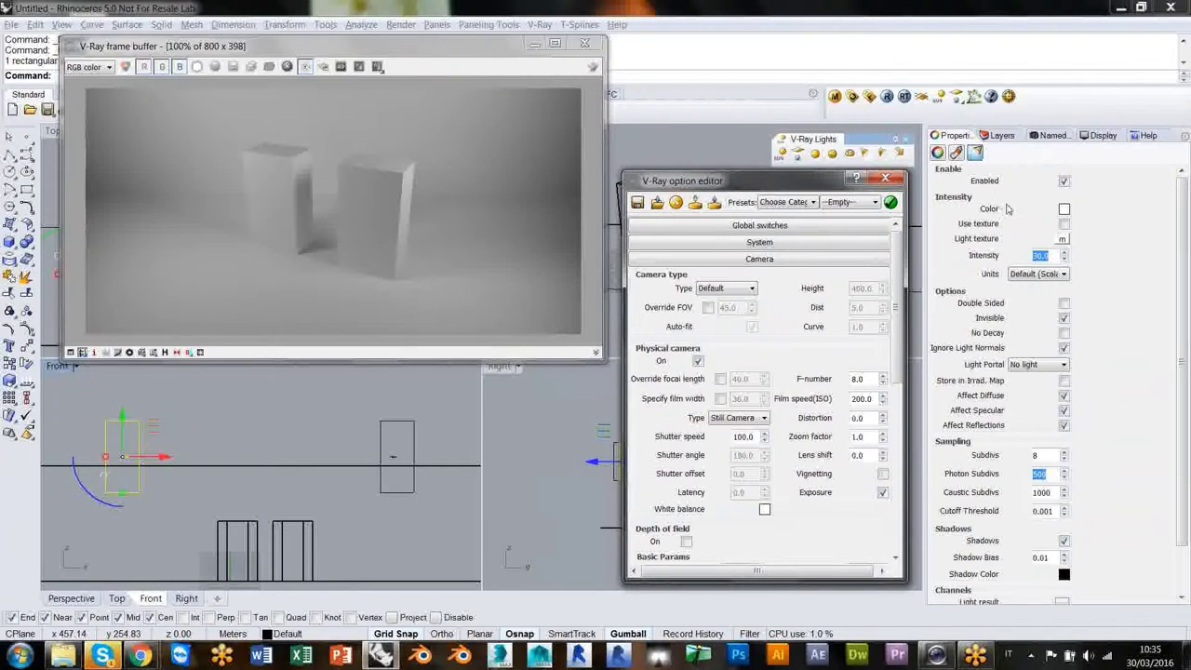
click(1064, 209)
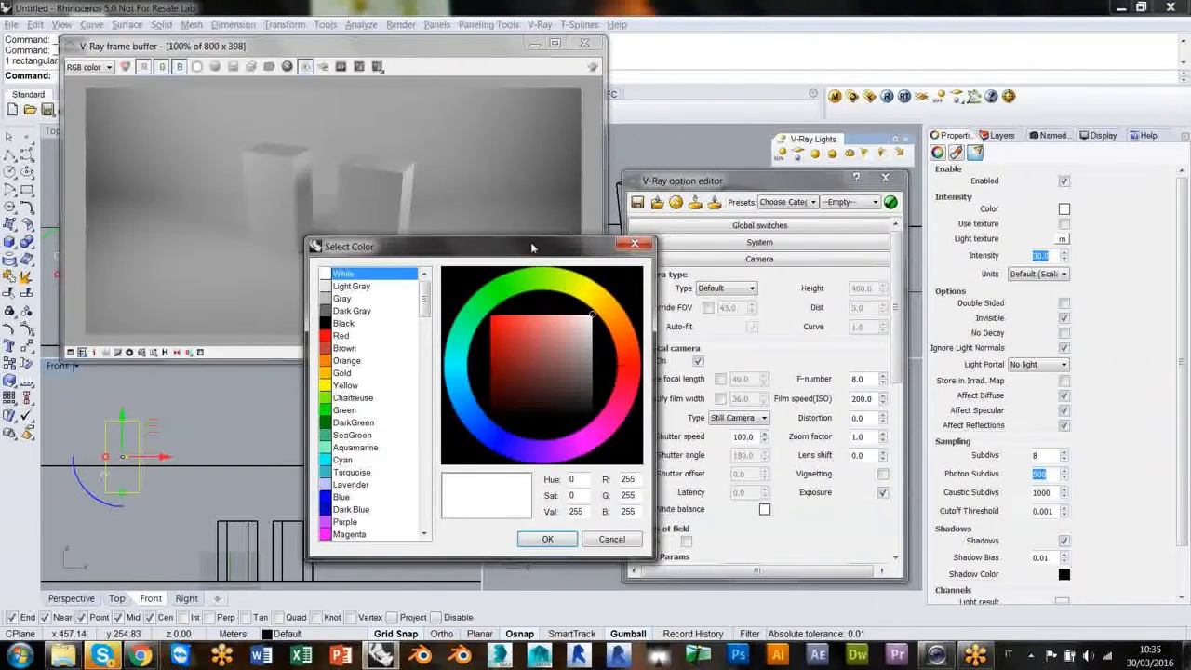
drag(532, 246, 443, 129)
click(508, 182)
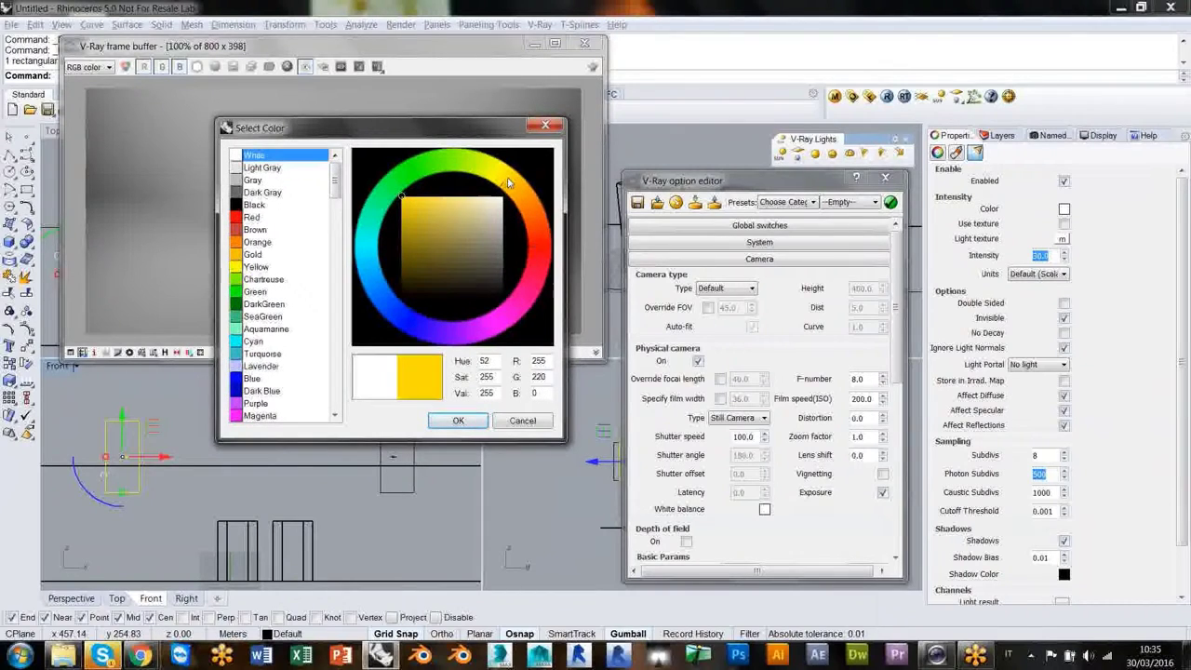
click(517, 184)
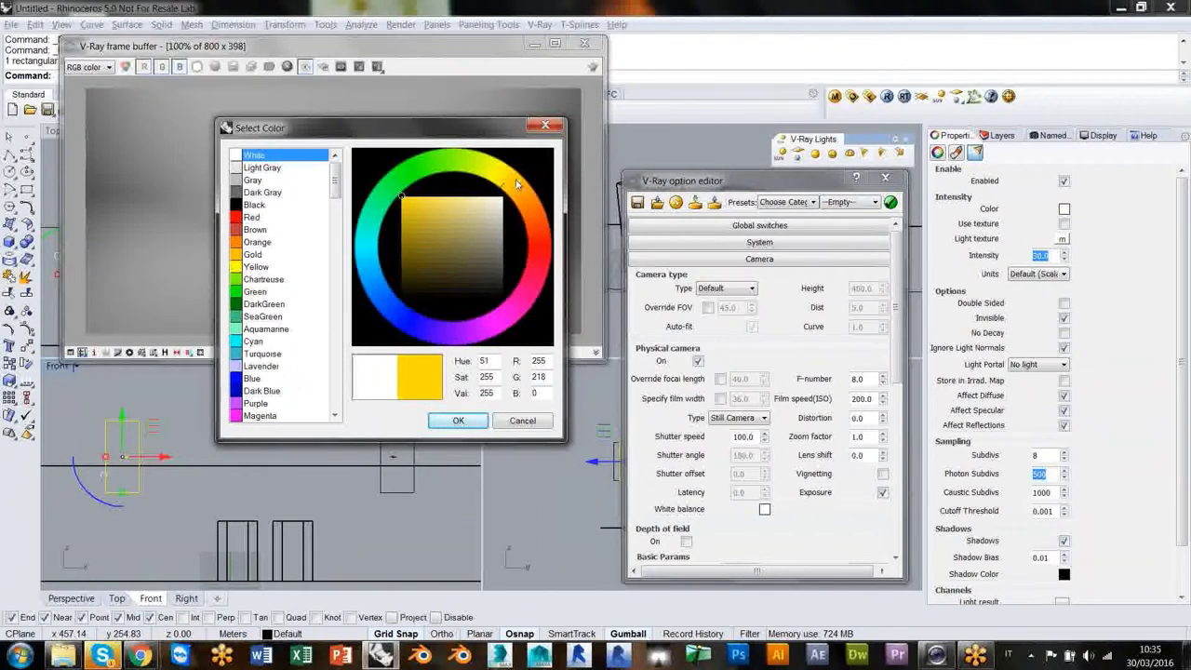
click(487, 199)
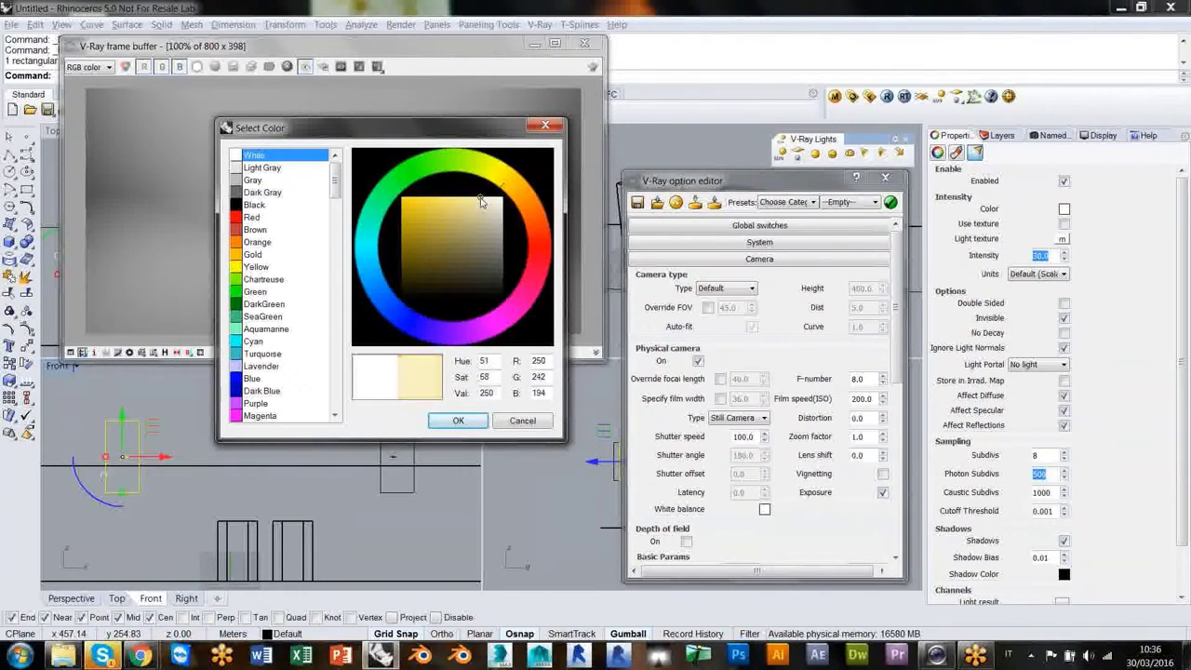
drag(487, 199, 483, 196)
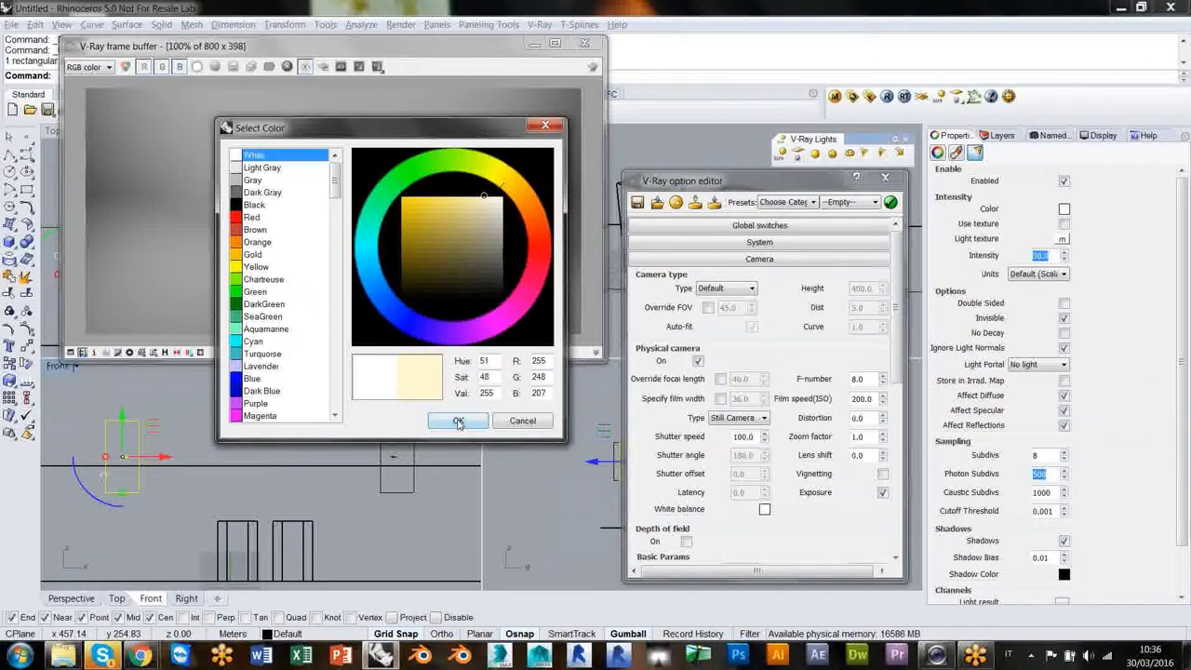
drag(484, 199, 487, 199)
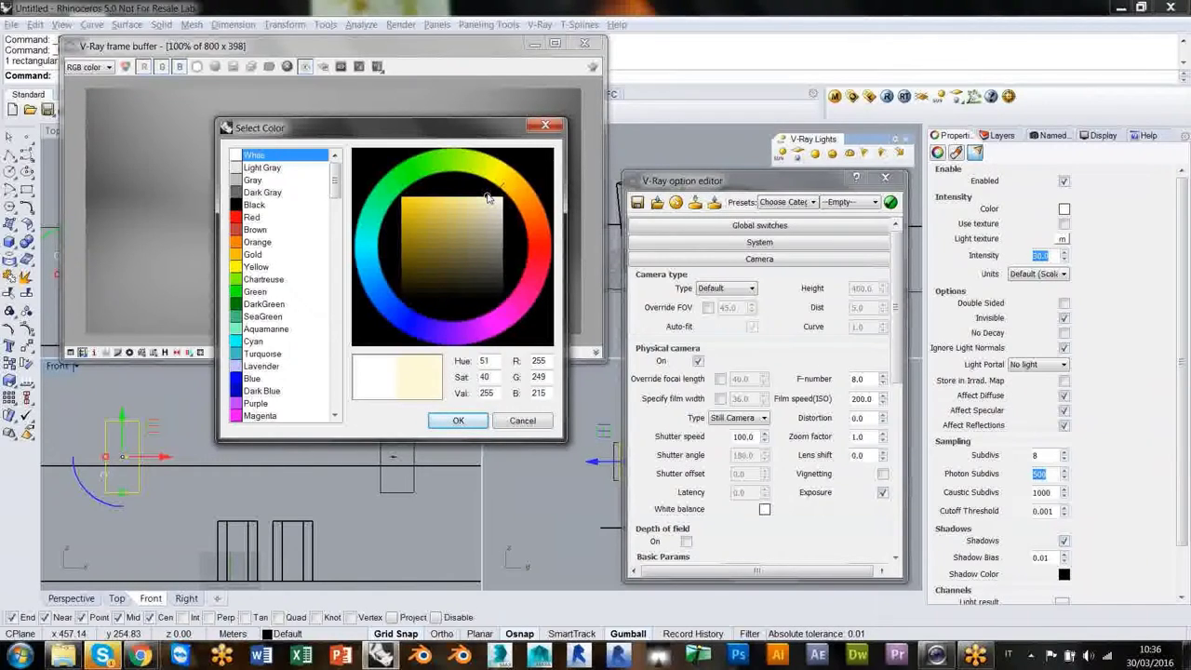
drag(488, 197, 487, 199)
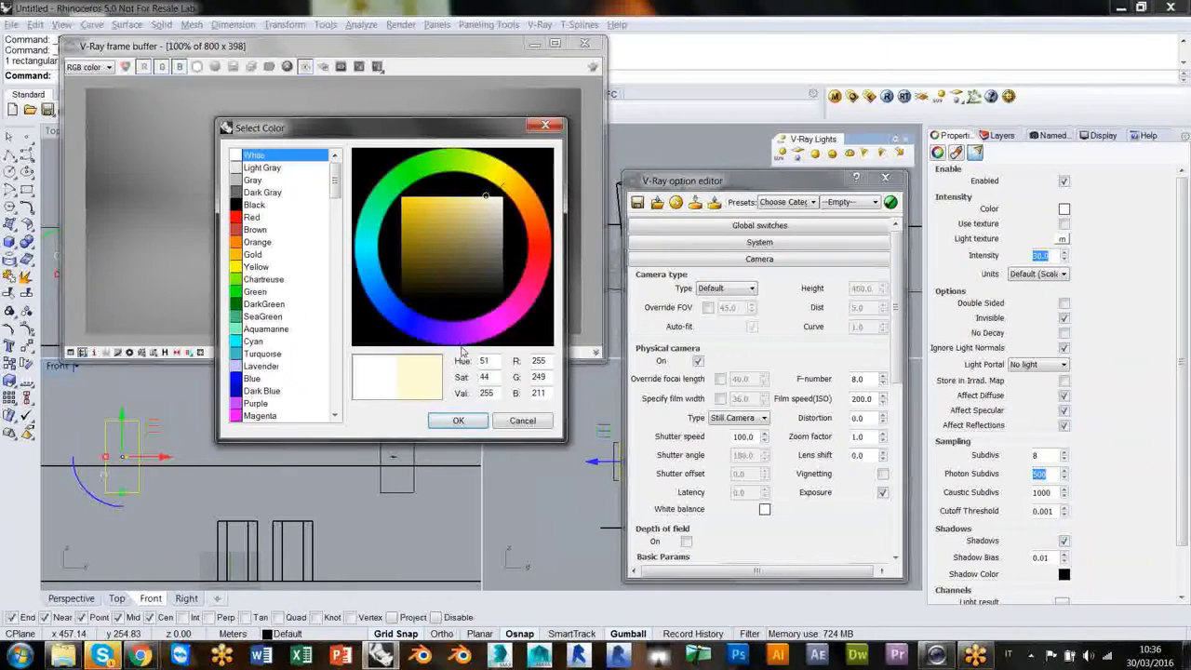
click(456, 420)
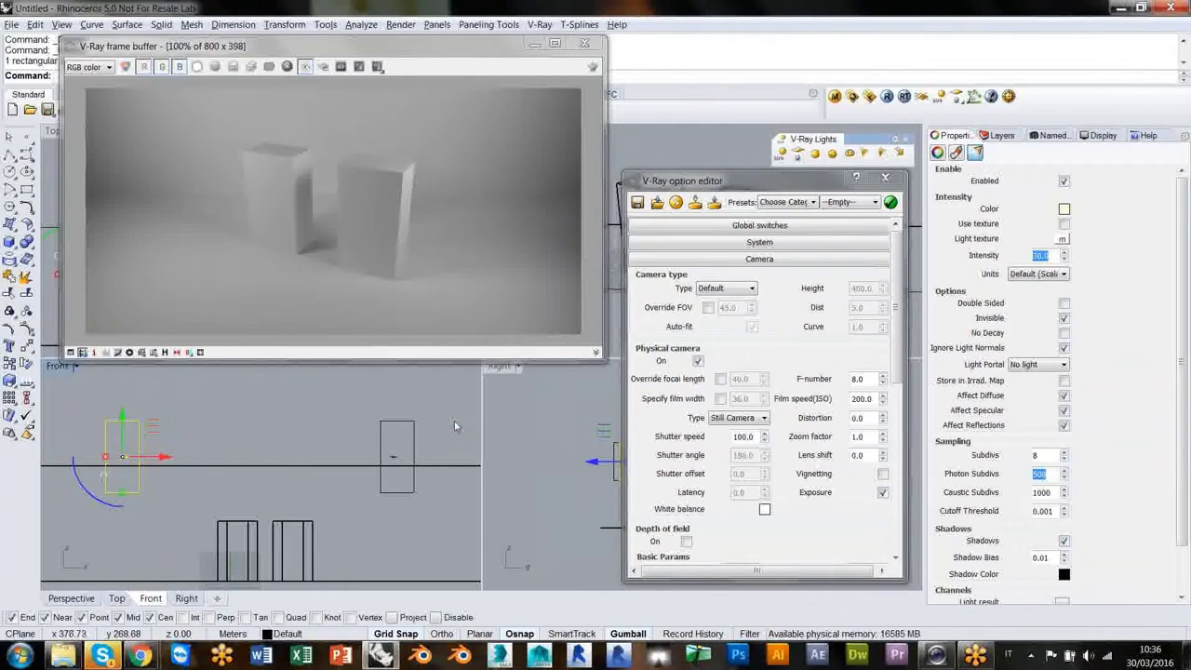
Step: Give the right rectangular light in the Front view a pale cyan color, RGB 230, 254, 255, and render the scene
click(388, 421)
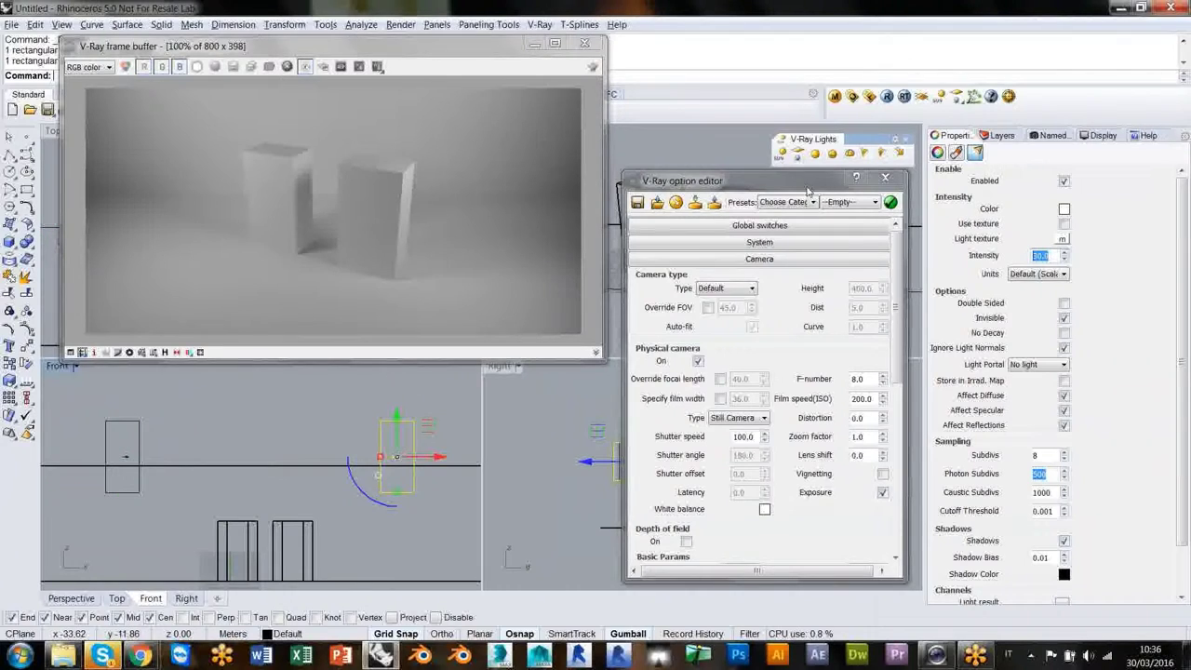
click(1063, 208)
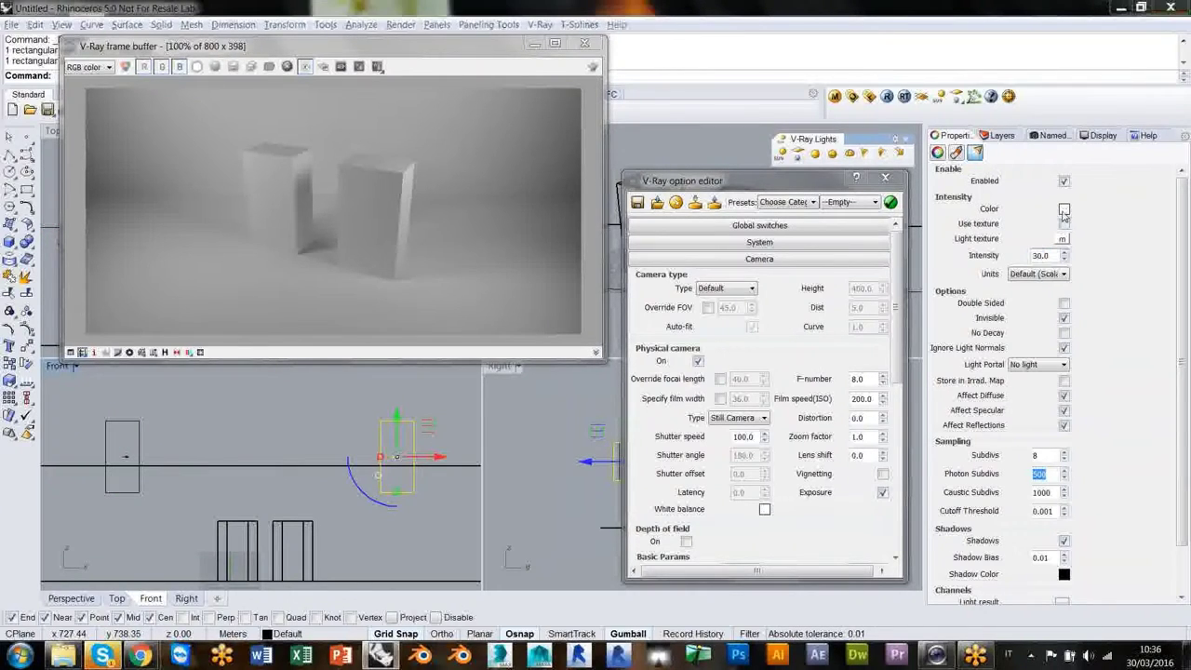
click(365, 260)
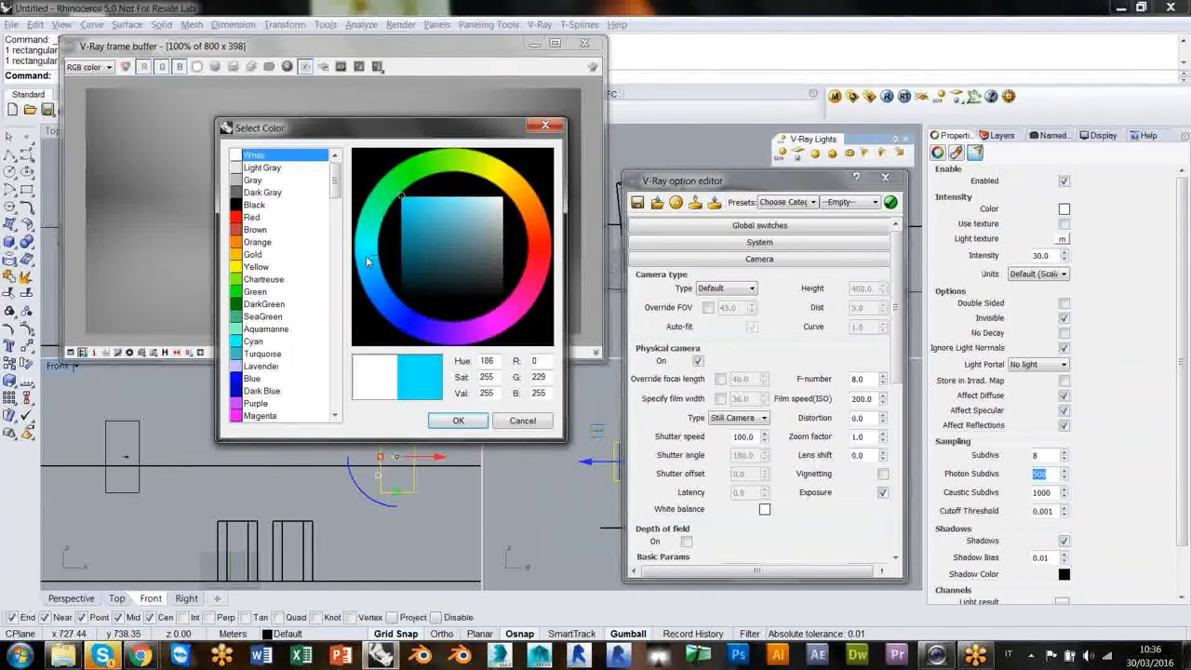
click(366, 265)
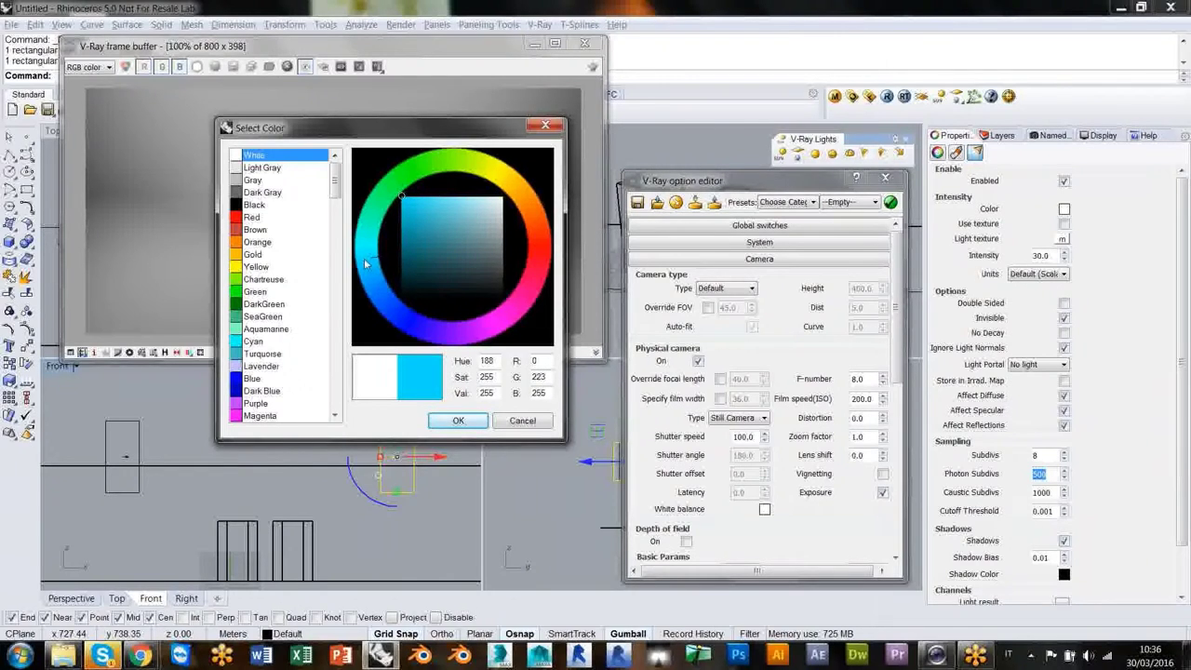
click(366, 245)
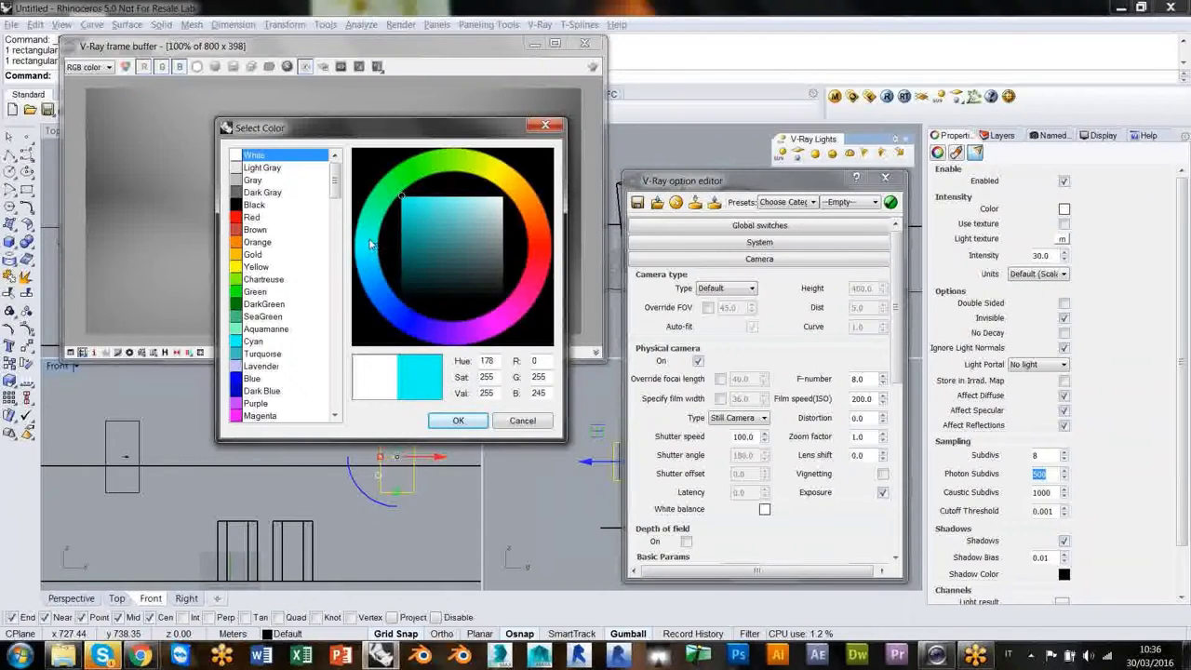
click(372, 253)
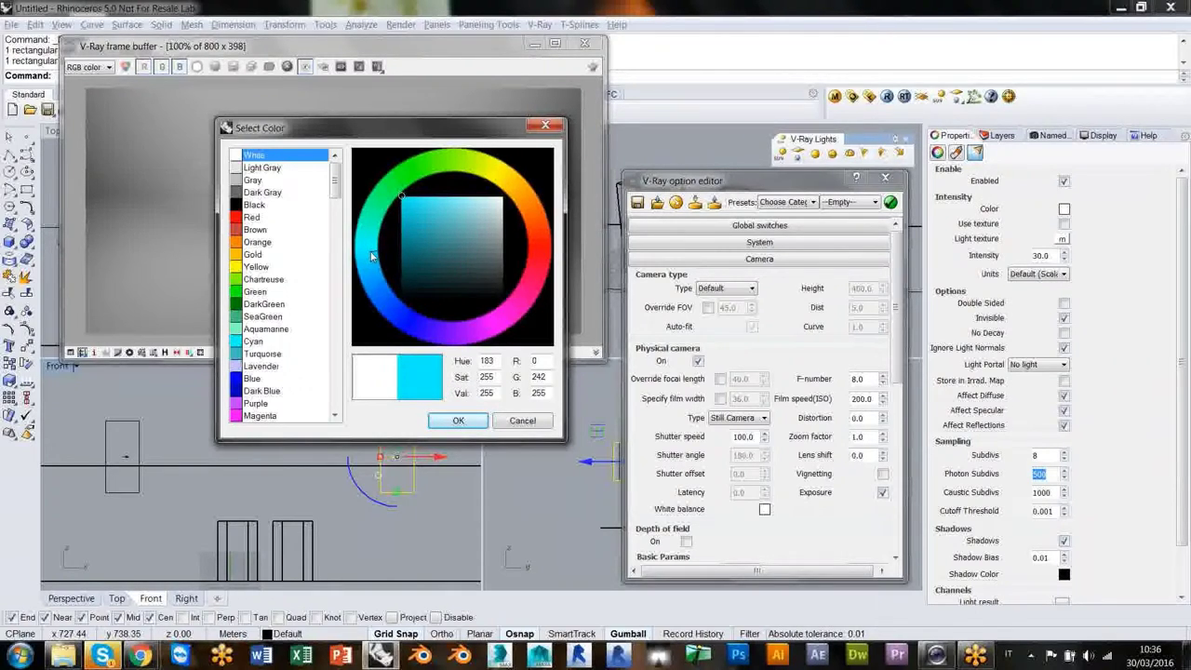
drag(482, 216, 494, 194)
click(465, 422)
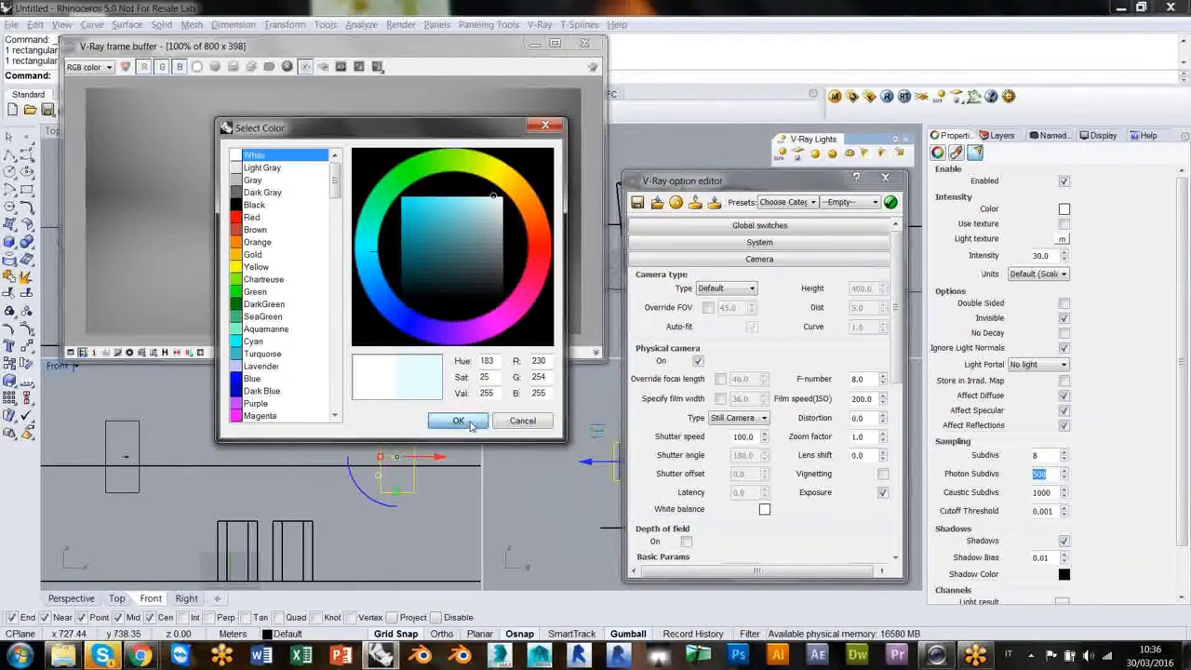
drag(458, 51, 436, 72)
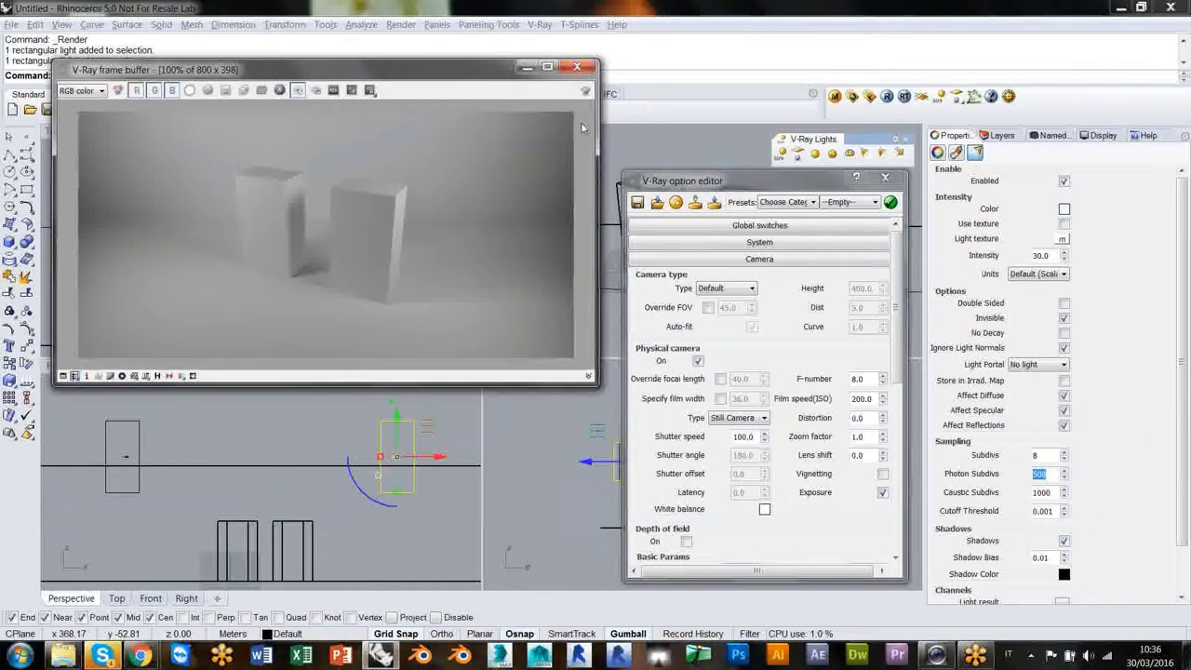
click(585, 92)
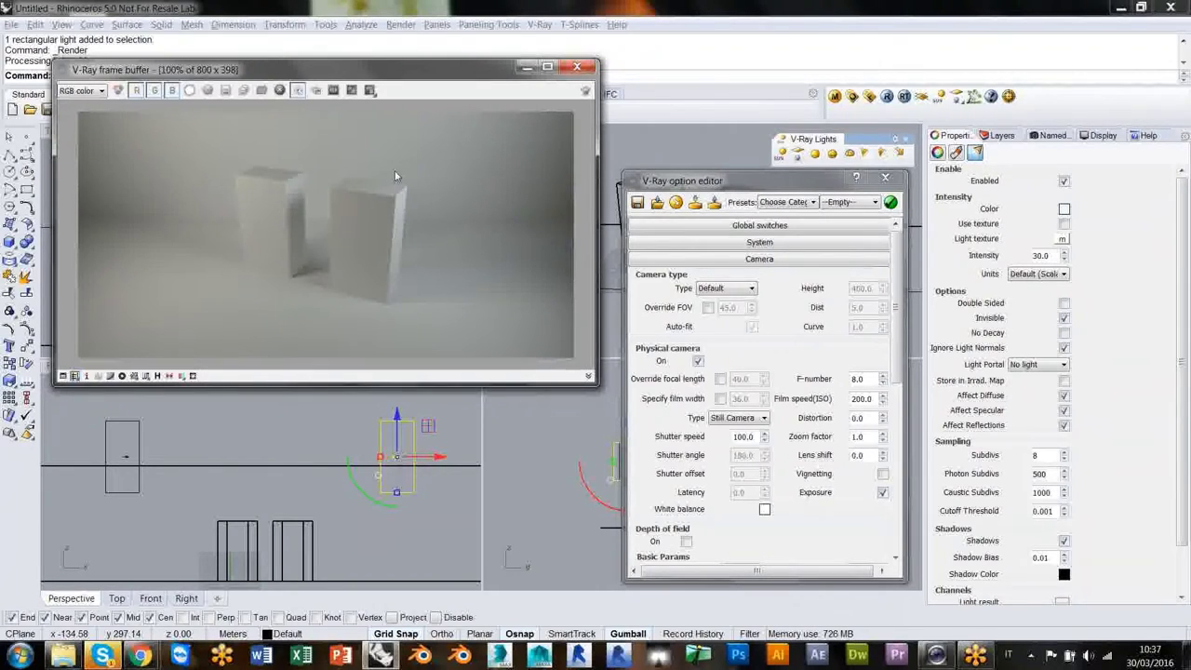
Step: Open the color selection of the right rectangular light with the rendered image kept in view
click(1064, 210)
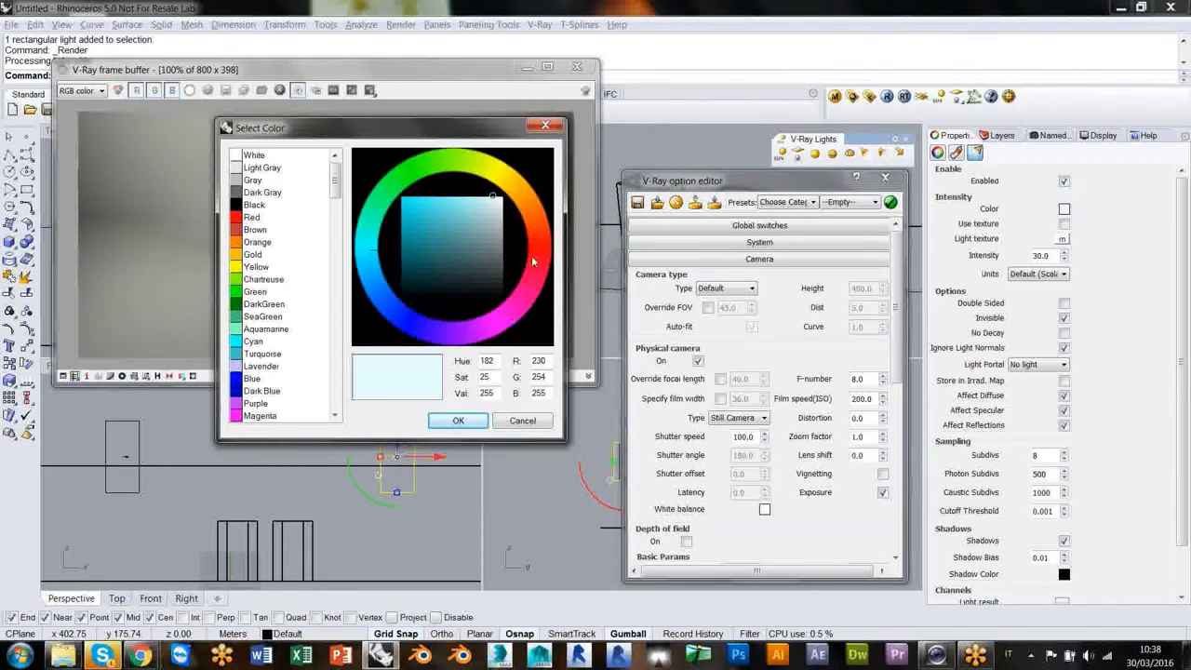
drag(496, 128, 686, 236)
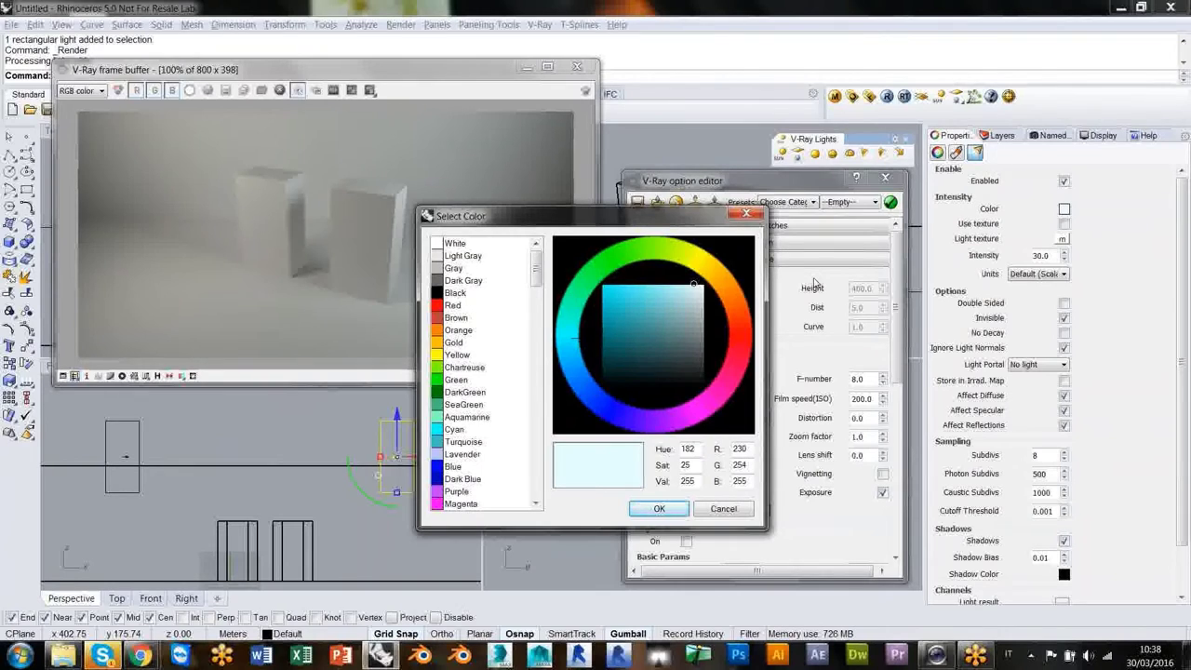